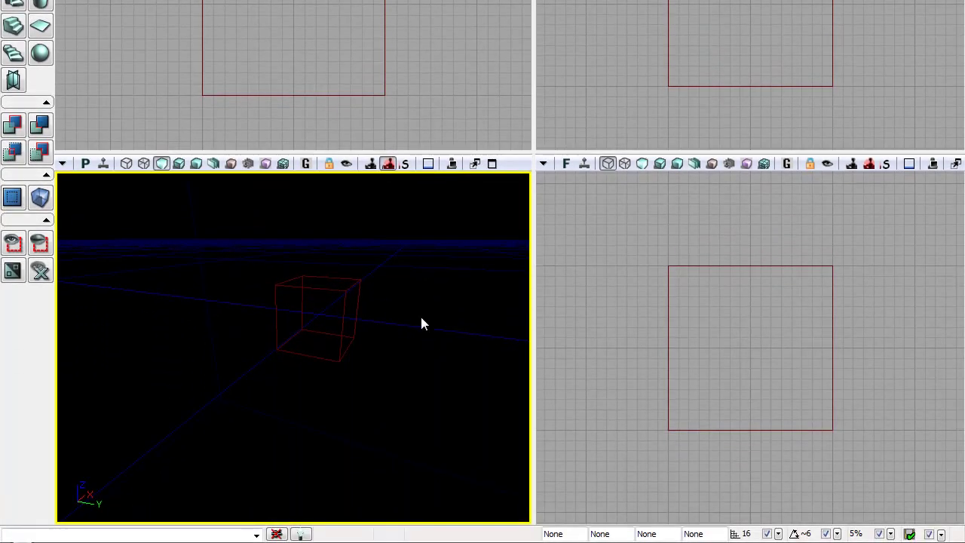
Orbit and reframe the 3D perspective view around the brush cube.
{"action": "right_click_drag", "start_coordinate": [420, 314], "coordinate": [420, 301]}
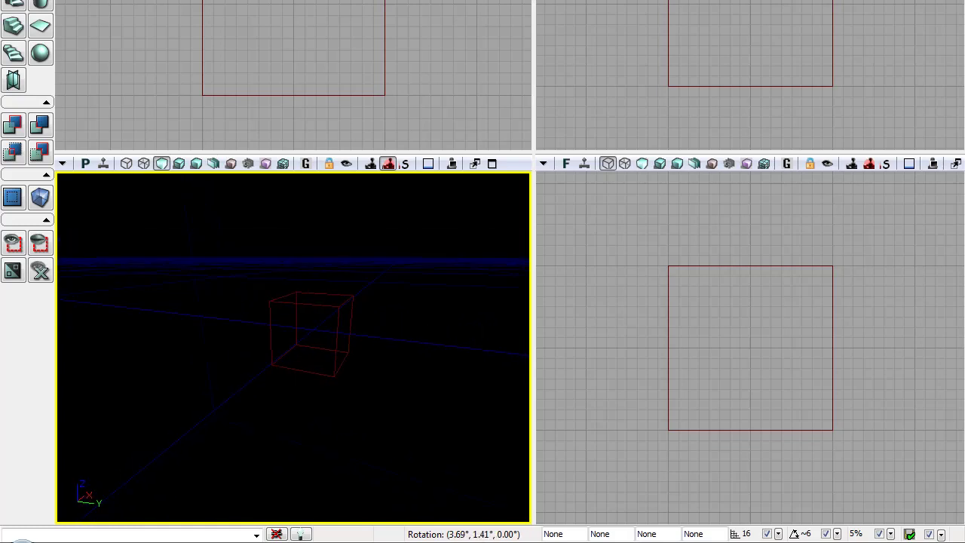
{"action": "left_click_drag", "start_coordinate": [420, 300], "coordinate": [420, 286]}
{"action": "left_click_drag", "start_coordinate": [433, 369], "coordinate": [433, 370]}
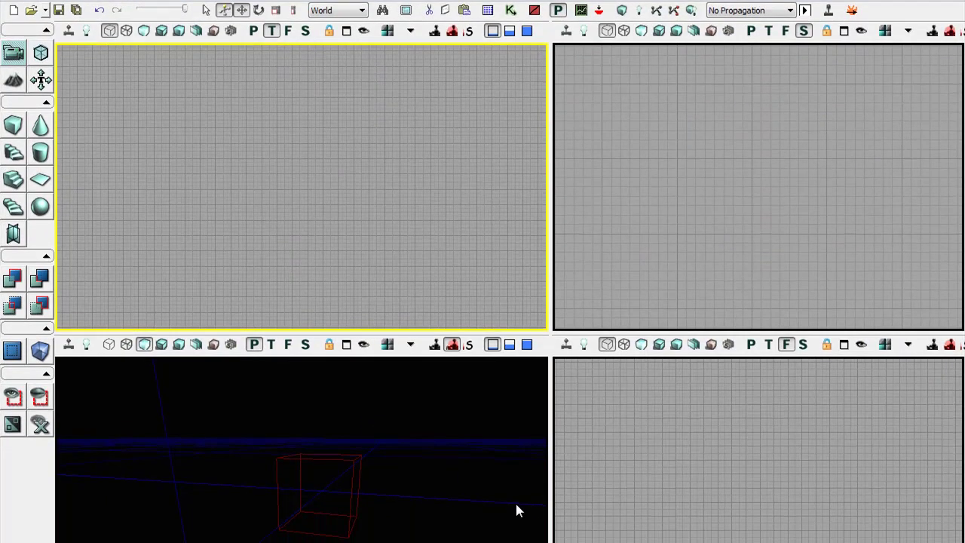
{"action": "left_click", "coordinate": [517, 542]}
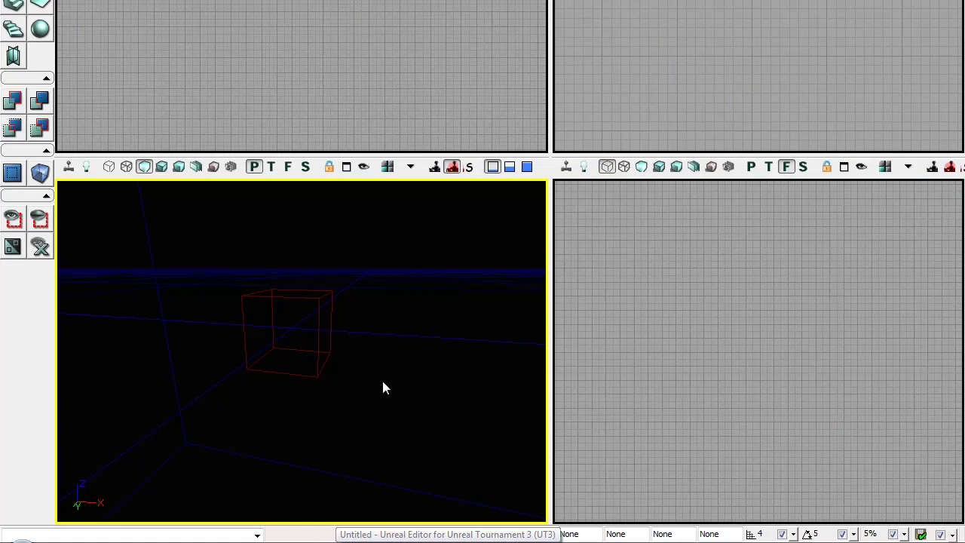
{"action": "right_click_drag", "start_coordinate": [383, 387], "coordinate": [354, 372]}
{"action": "left_click_drag", "start_coordinate": [354, 373], "coordinate": [359, 340]}
{"action": "right_click_drag", "start_coordinate": [359, 339], "coordinate": [374, 336]}
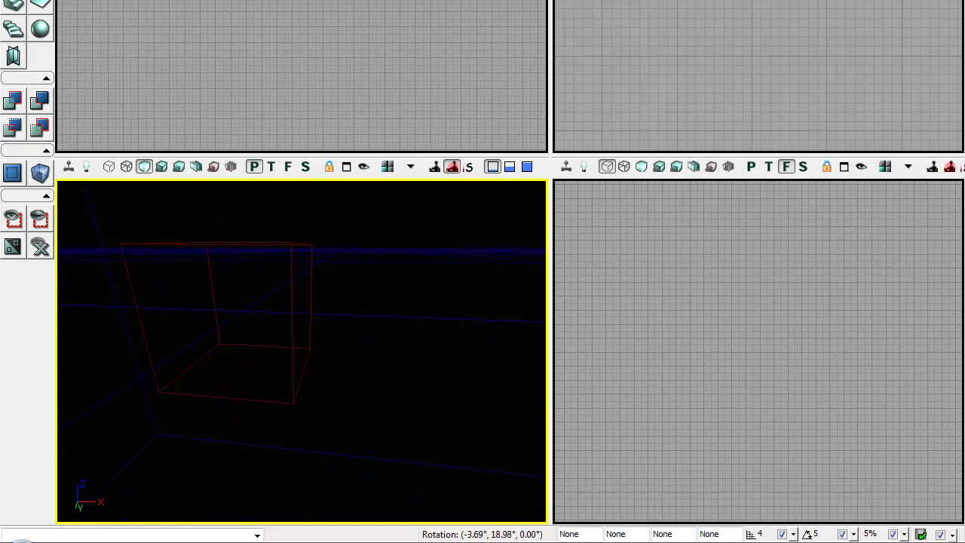
{"action": "left_click_drag", "start_coordinate": [374, 336], "coordinate": [374, 389]}
{"action": "right_click_drag", "start_coordinate": [374, 389], "coordinate": [382, 389]}
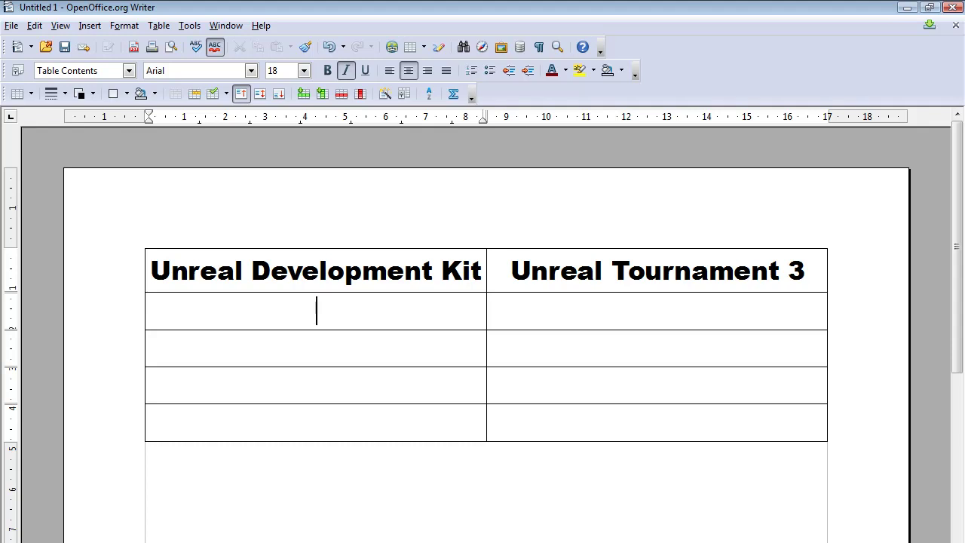
Type "It's FREE!" in italics into the first Unreal Development Kit cell, fixing the typo.
{"action": "type", "text": "It;"}
{"action": "key", "text": "BackSpace"}
{"action": "type", "text": "'s FREE!"}
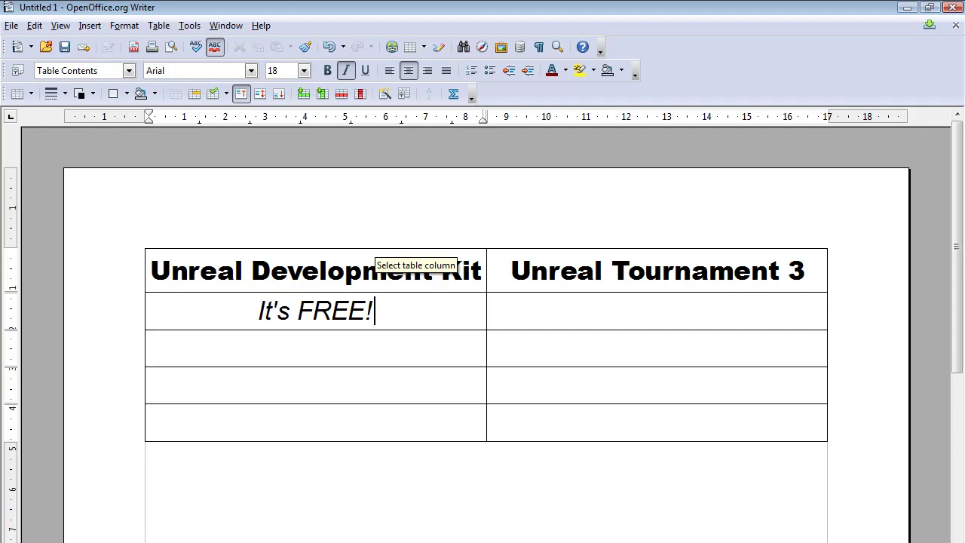
Enter "It's a complete game" in the empty cell under Unreal Tournament 3.
{"action": "left_click", "coordinate": [659, 310]}
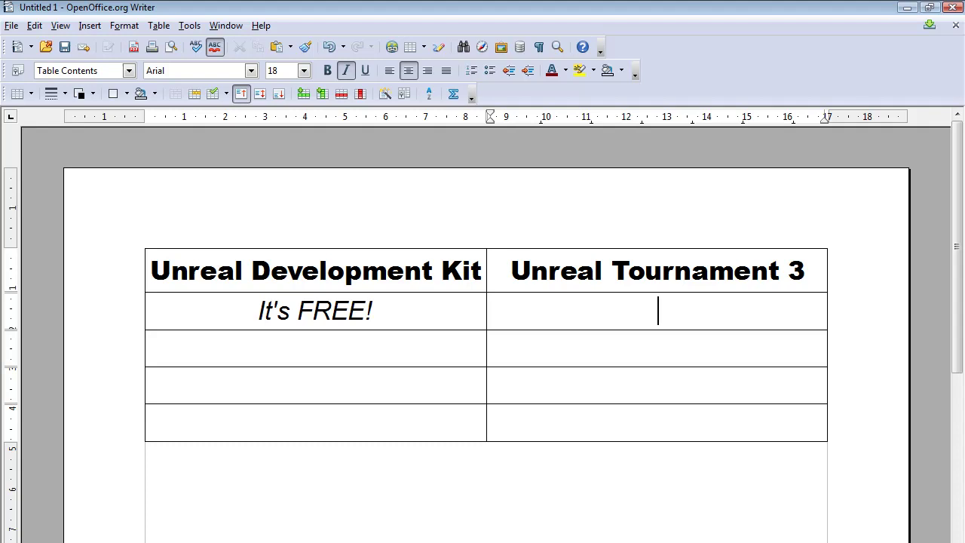
{"action": "type", "text": "It's a complete game"}
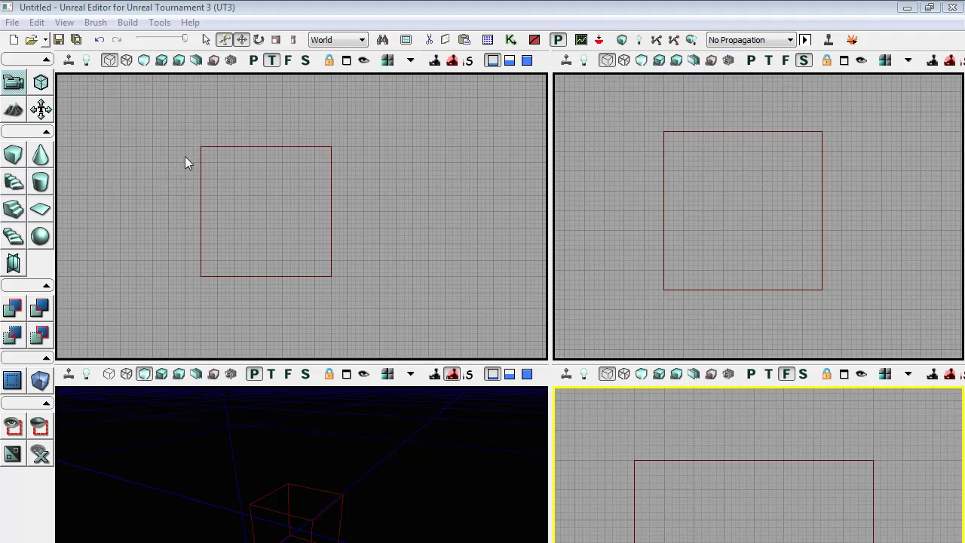
Load DM-TestArea2H.ut3 and Play From Here on the Perspective viewport floor.
{"action": "left_click", "coordinate": [31, 40]}
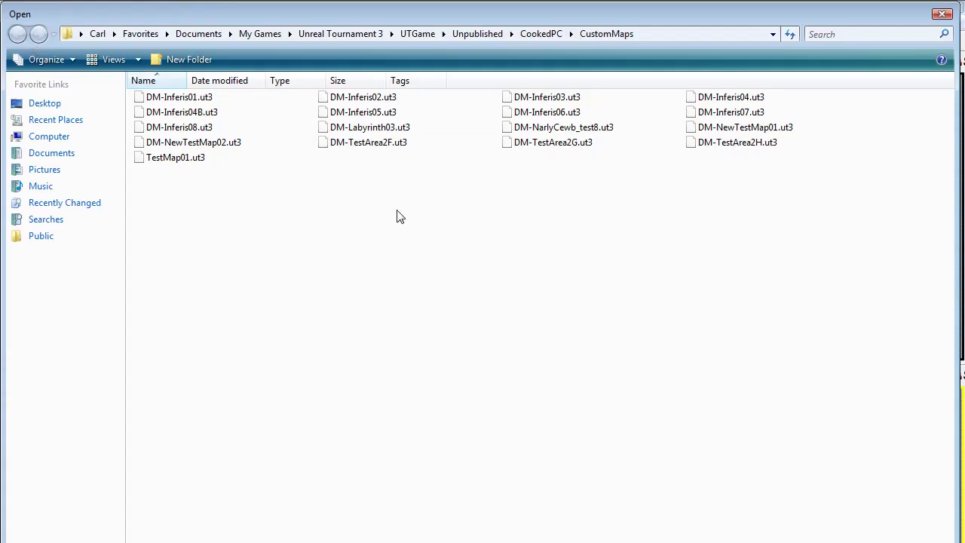
{"action": "double_click", "coordinate": [727, 144]}
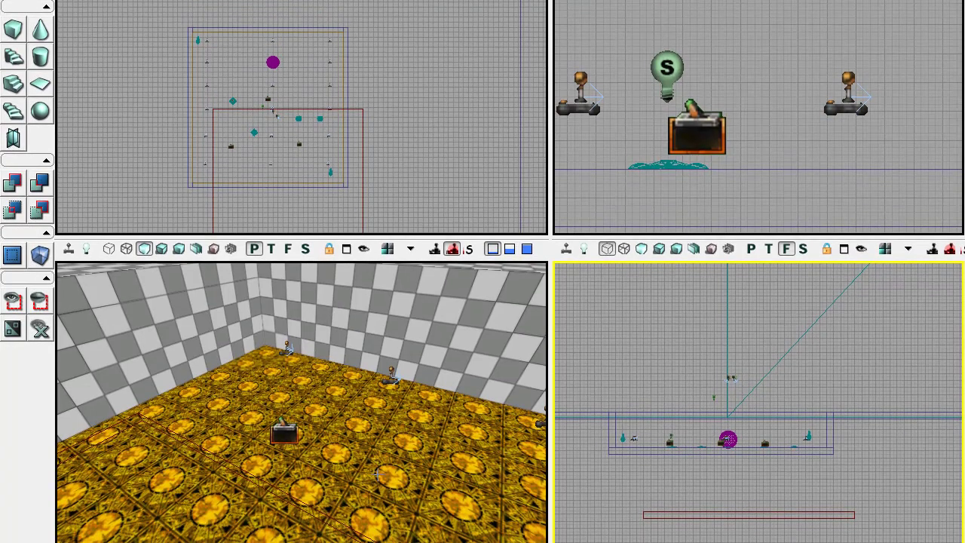
{"action": "right_click_drag", "start_coordinate": [353, 476], "coordinate": [302, 502]}
{"action": "right_click", "coordinate": [302, 501]}
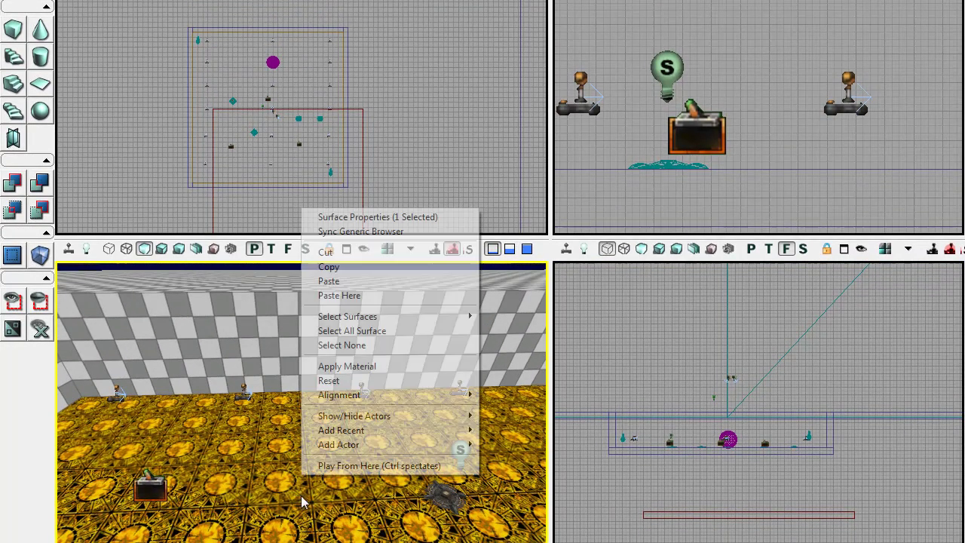
{"action": "left_click", "coordinate": [343, 466]}
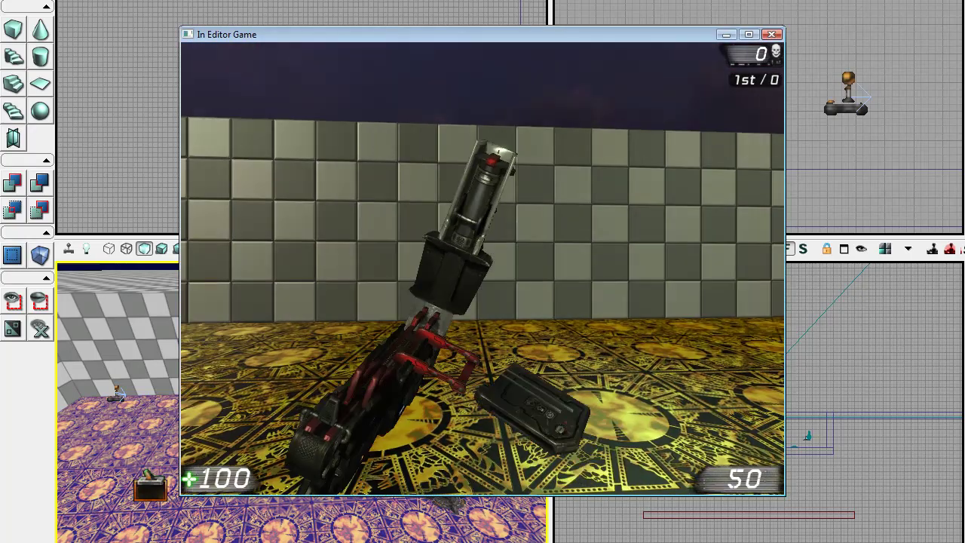
Scroll through the weapons and fire four shots at the wall, ending on the Redeemer.
{"action": "scroll", "coordinate": [482, 268], "scroll_direction": "down", "scroll_amount": 1}
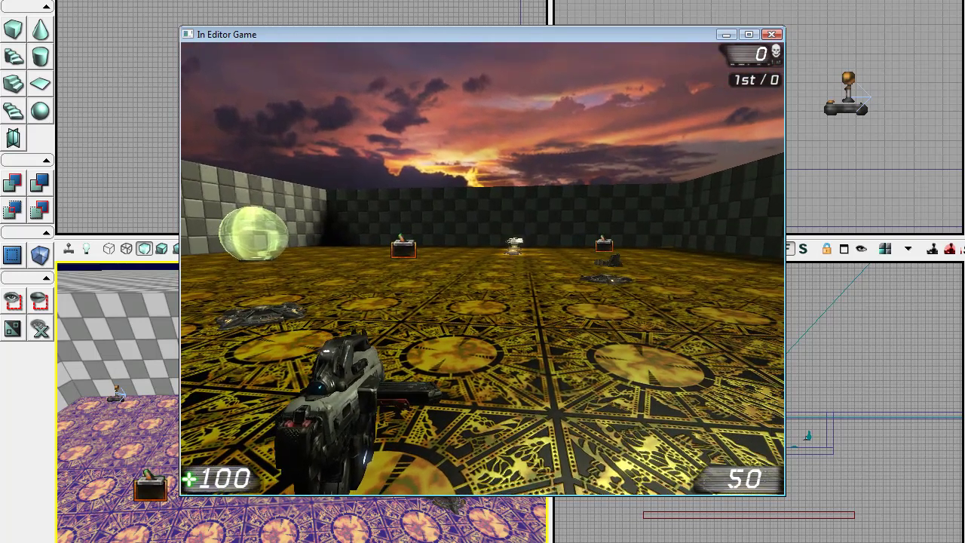
{"action": "left_click", "coordinate": [483, 269]}
{"action": "left_click", "coordinate": [483, 269]}
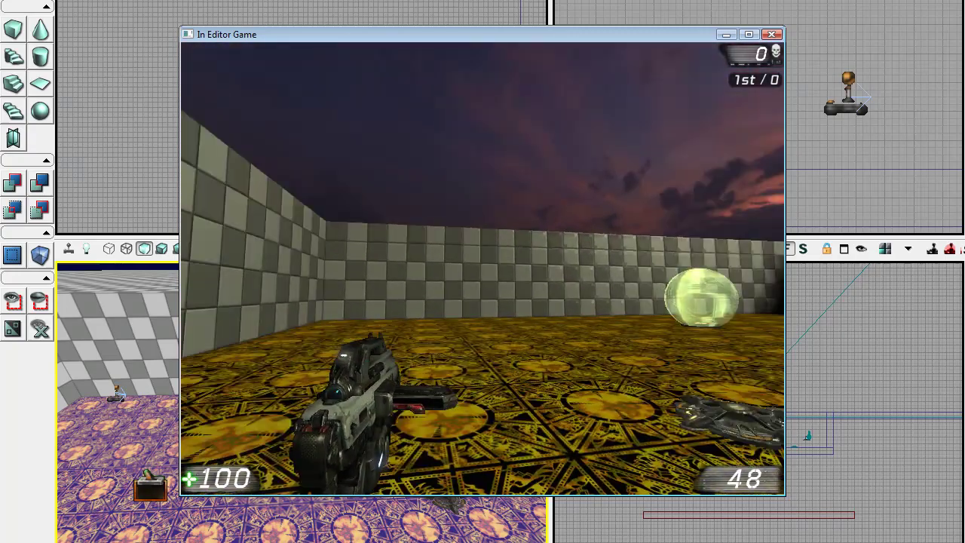
{"action": "left_click", "coordinate": [483, 269]}
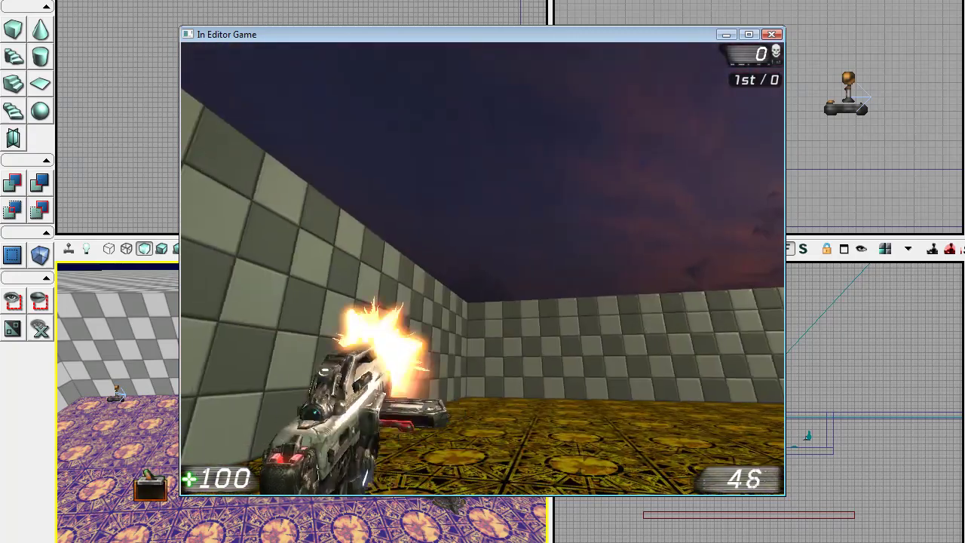
{"action": "left_click", "coordinate": [482, 269]}
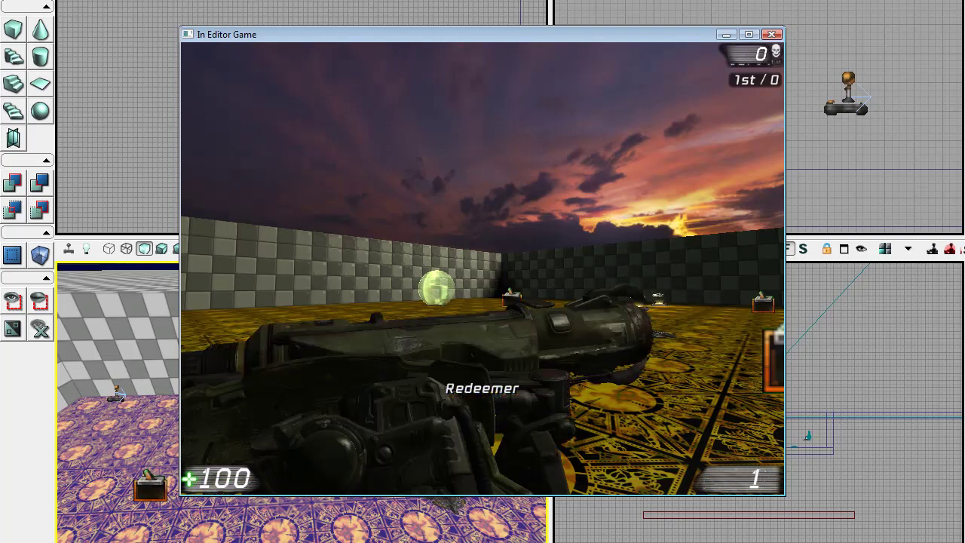
Switch weapons with keys 1, 3 and 7, firing the Bio Rifle and Flak Cannon.
{"action": "key", "text": "1"}
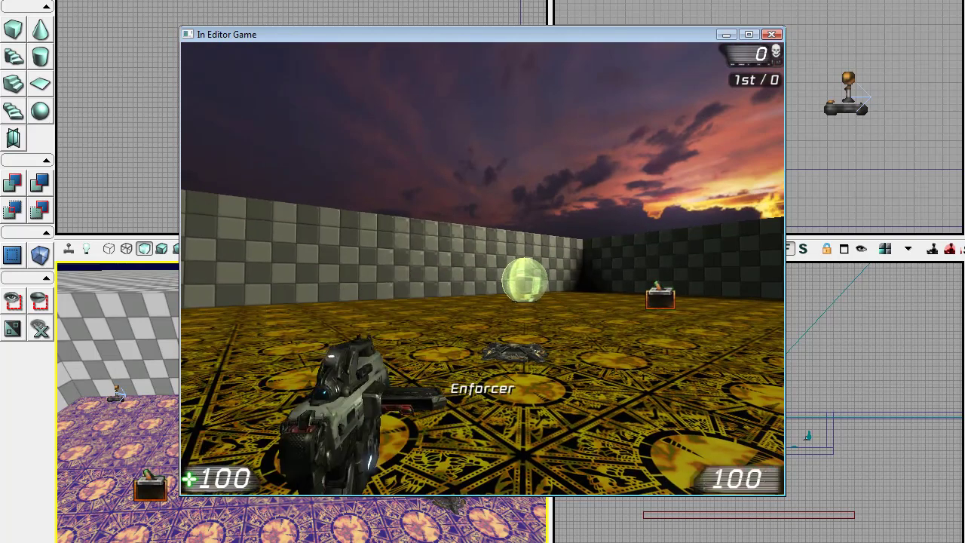
{"action": "key", "text": "3"}
{"action": "left_click", "coordinate": [482, 268]}
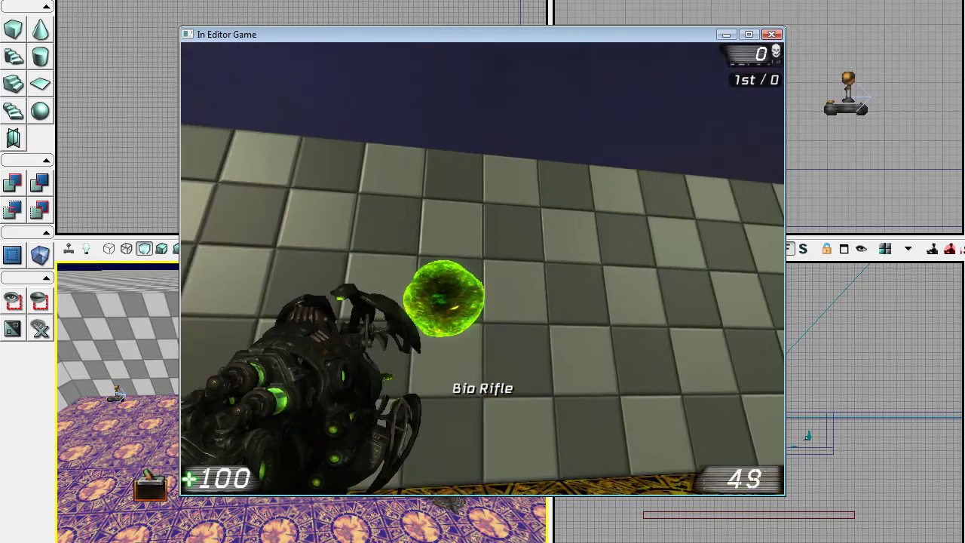
{"action": "left_click", "coordinate": [483, 269]}
{"action": "left_click", "coordinate": [482, 268]}
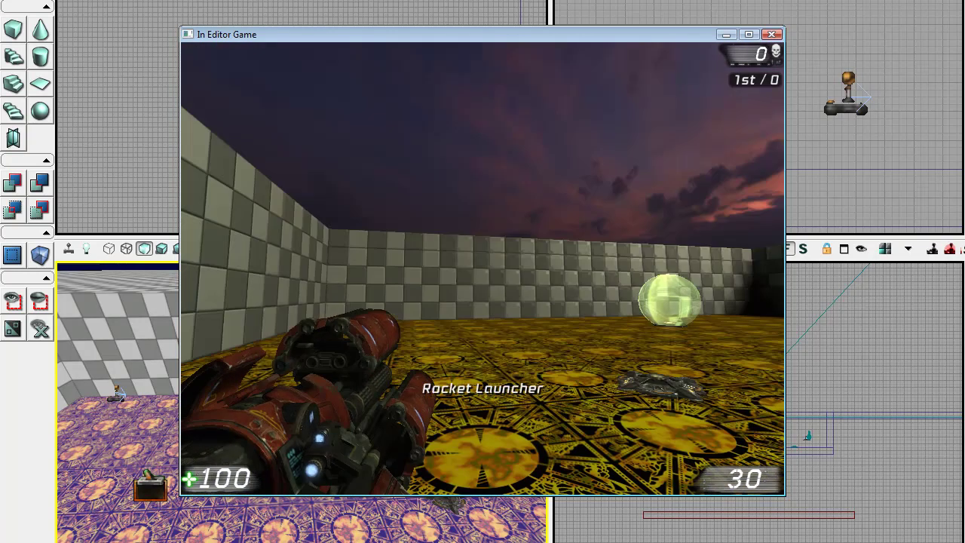
{"action": "key", "text": "7"}
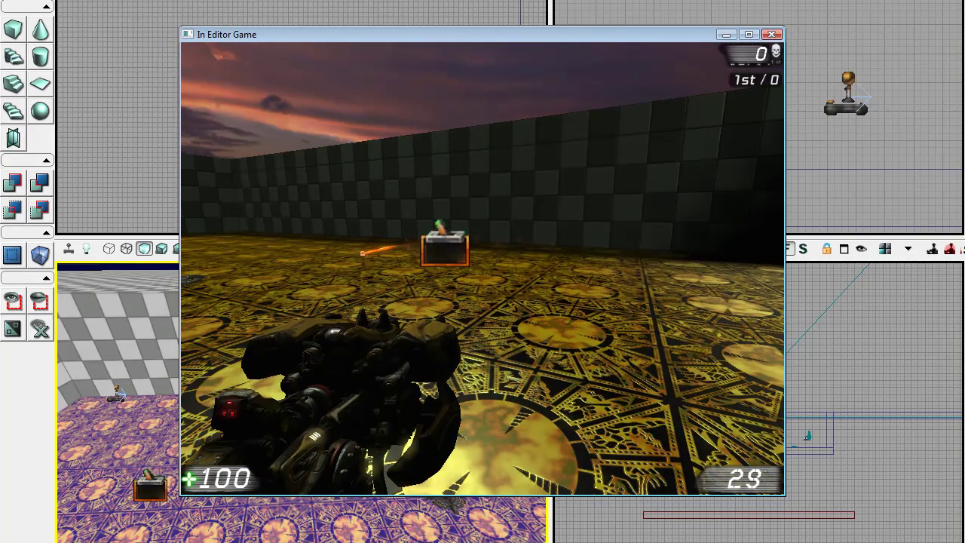
{"action": "left_click", "coordinate": [483, 269]}
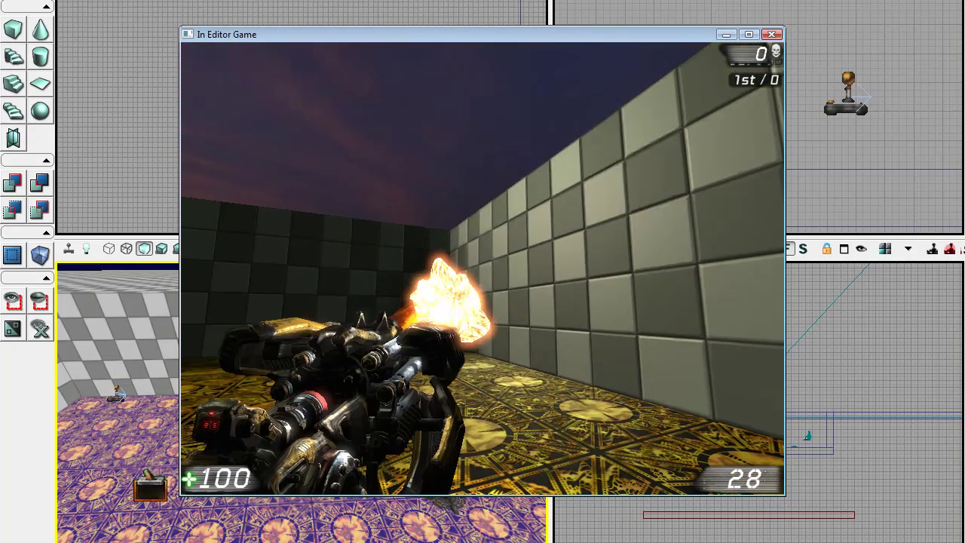
{"action": "left_click", "coordinate": [483, 268]}
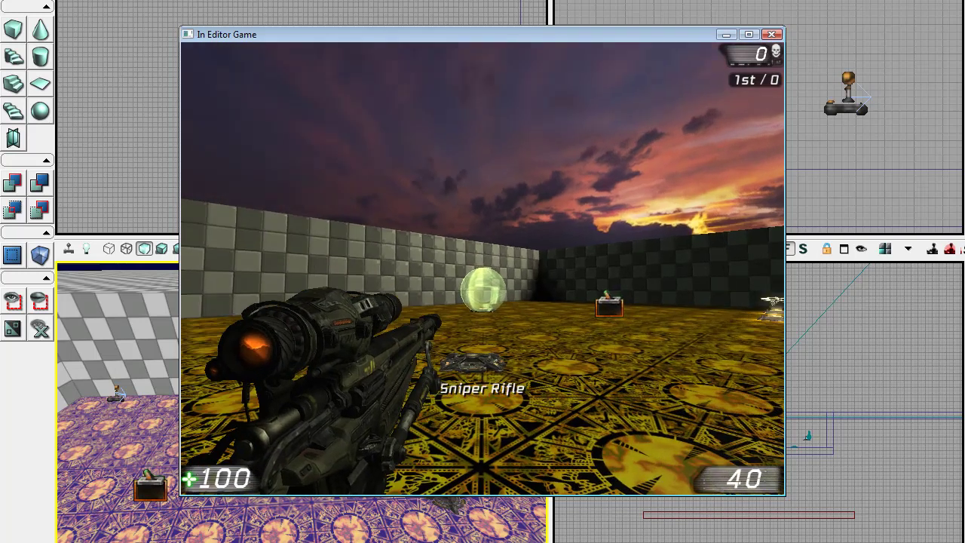
Toggle the sniper scope, fire the Redeemer, then end the play-test with Esc.
{"action": "right_click", "coordinate": [483, 268]}
{"action": "right_click", "coordinate": [482, 269]}
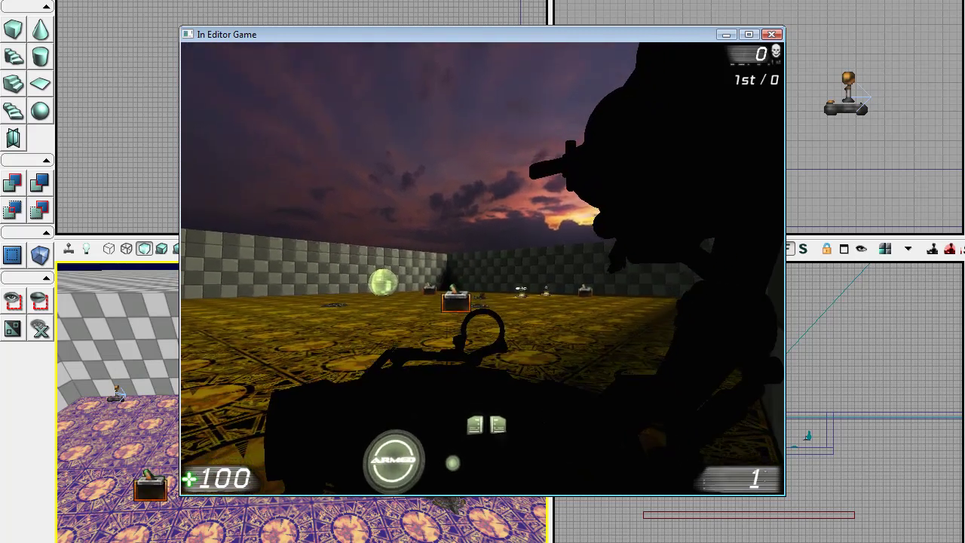
{"action": "key", "text": "w"}
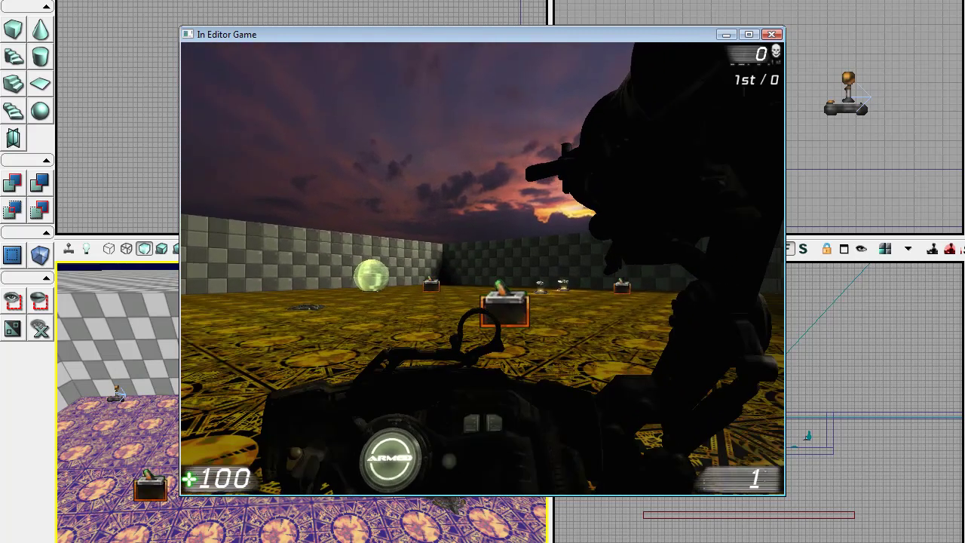
{"action": "left_click", "coordinate": [482, 268]}
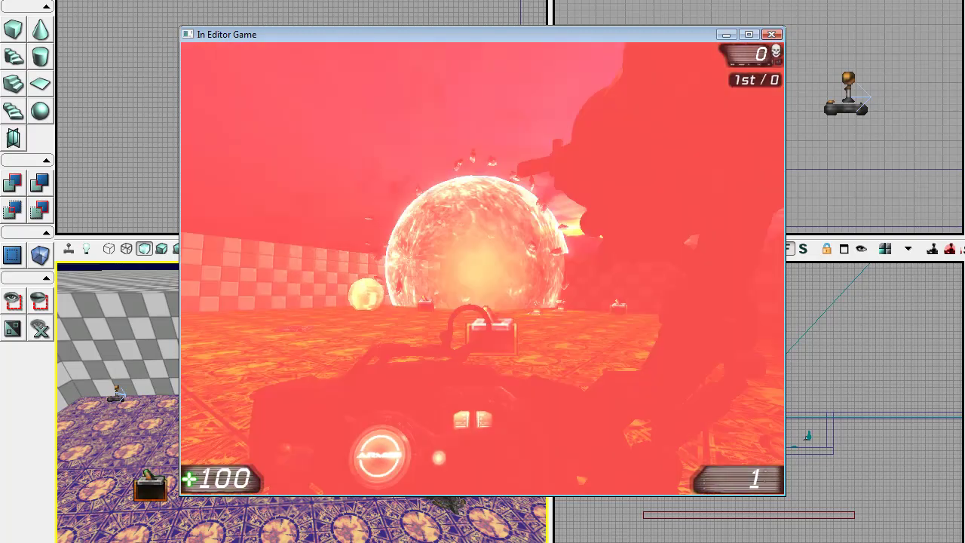
{"action": "key", "text": "w"}
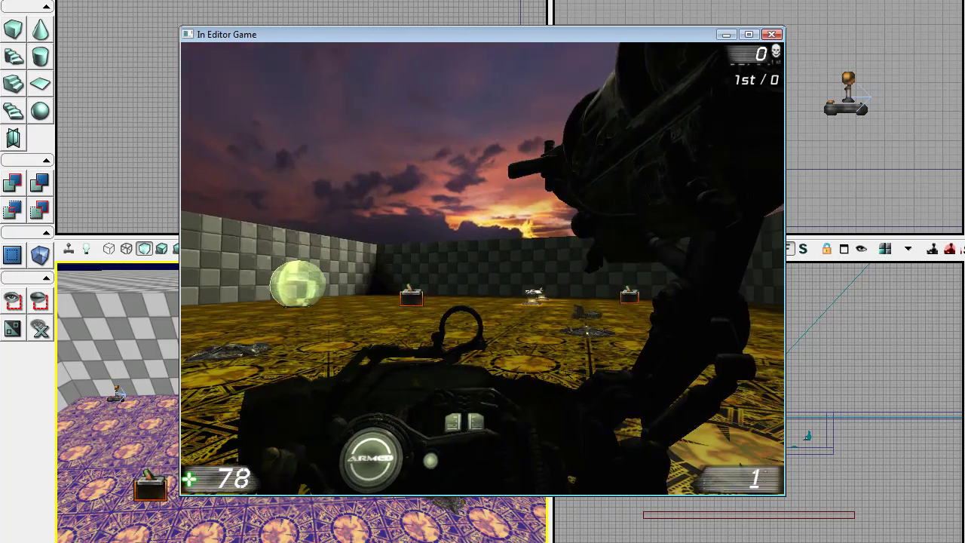
{"action": "key", "text": "Escape"}
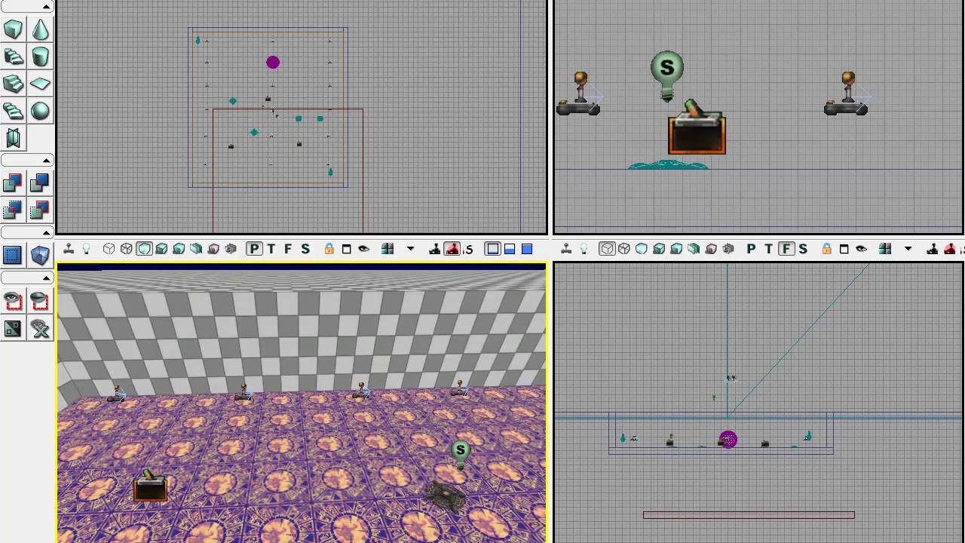
{"action": "left_click_drag", "start_coordinate": [301, 403], "coordinate": [301, 402]}
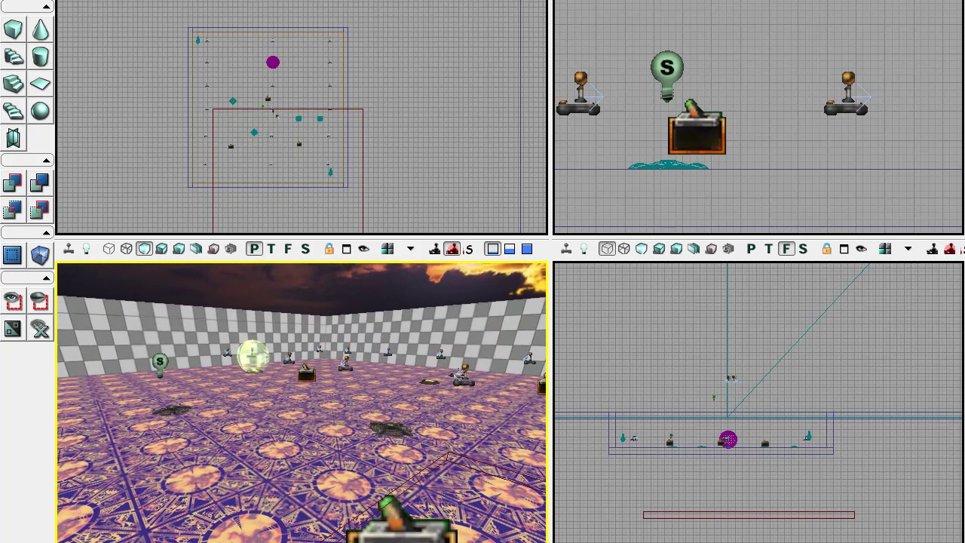